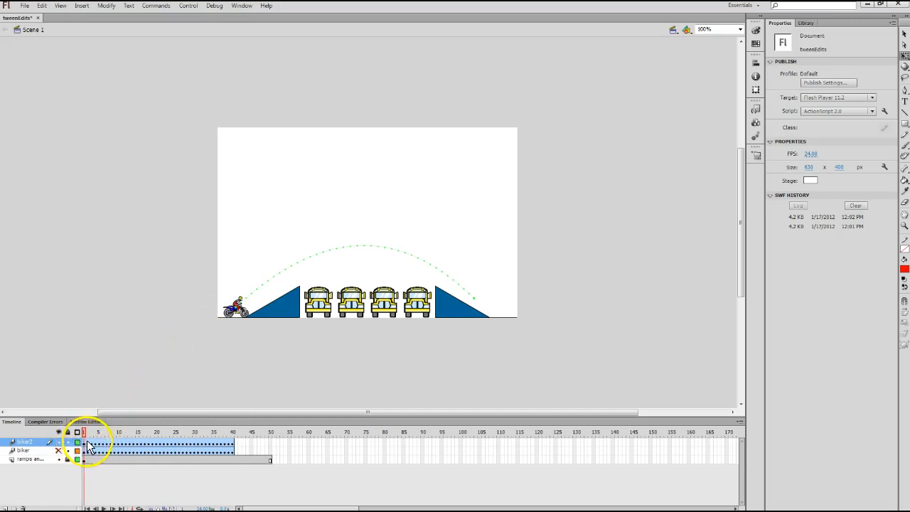
- Set the motion tween on the biker2 layer to rotate 1 time in the CW direction
{"action": "left_click", "coordinate": [84, 441]}
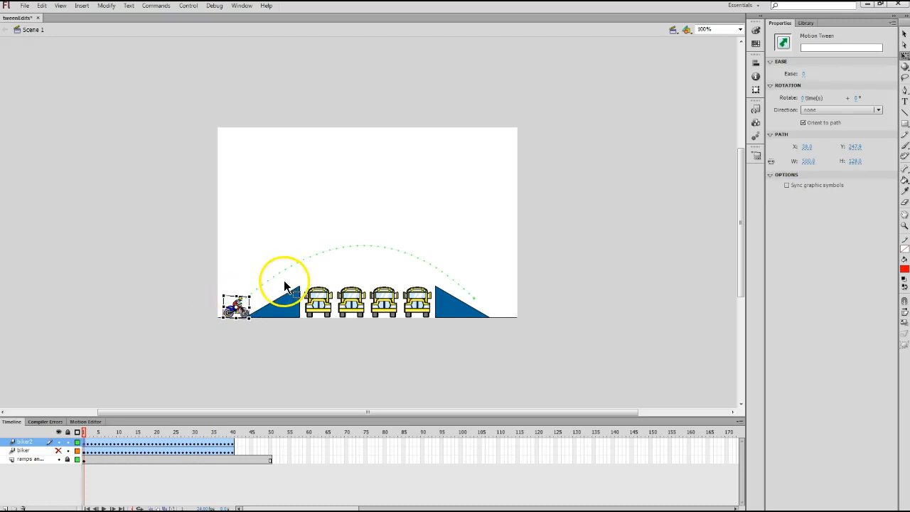
{"action": "left_click", "coordinate": [807, 24]}
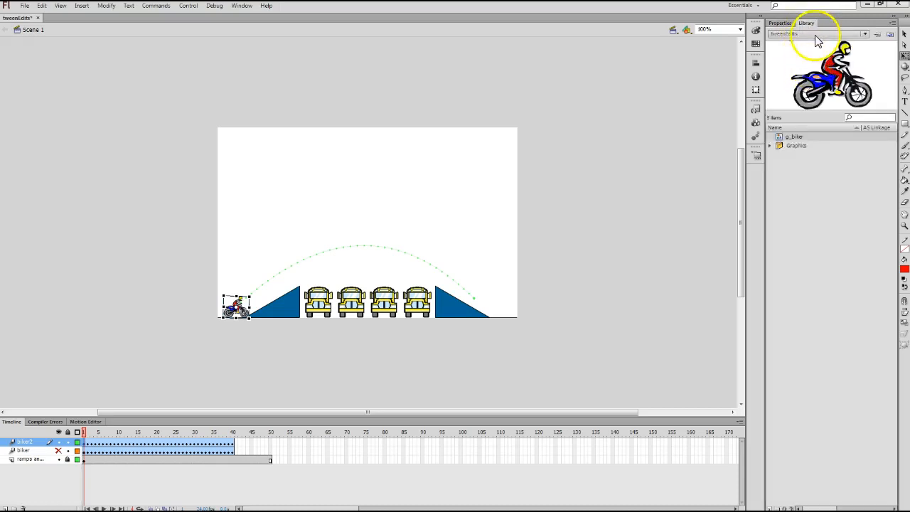
{"action": "left_click", "coordinate": [782, 23]}
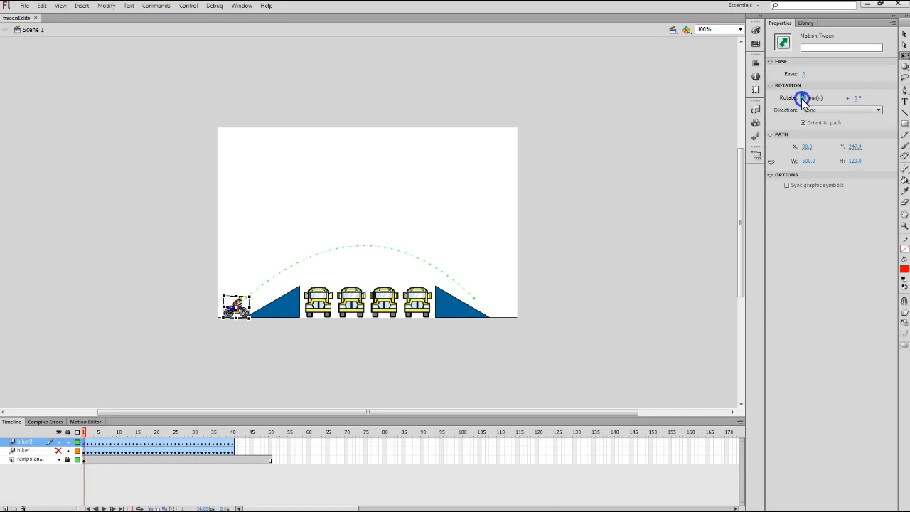
{"action": "left_click_drag", "start_coordinate": [802, 100], "coordinate": [836, 99]}
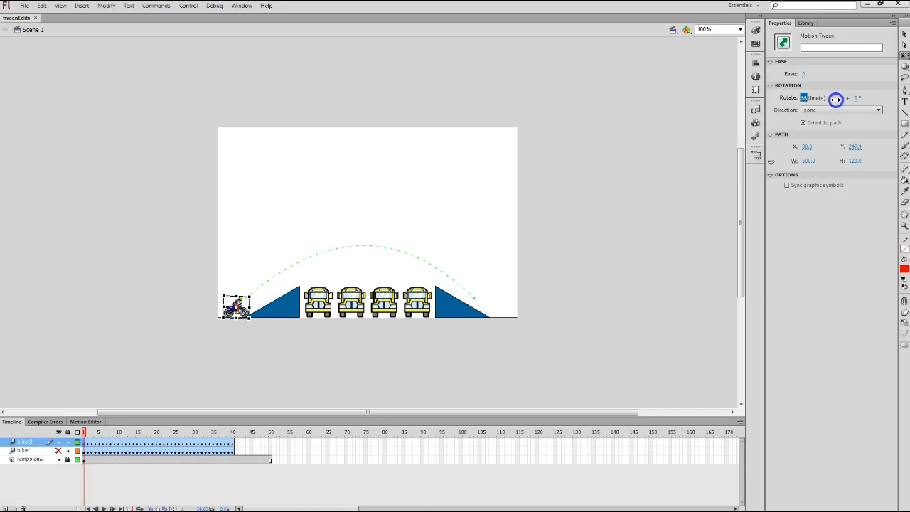
{"action": "left_click_drag", "start_coordinate": [836, 100], "coordinate": [788, 102]}
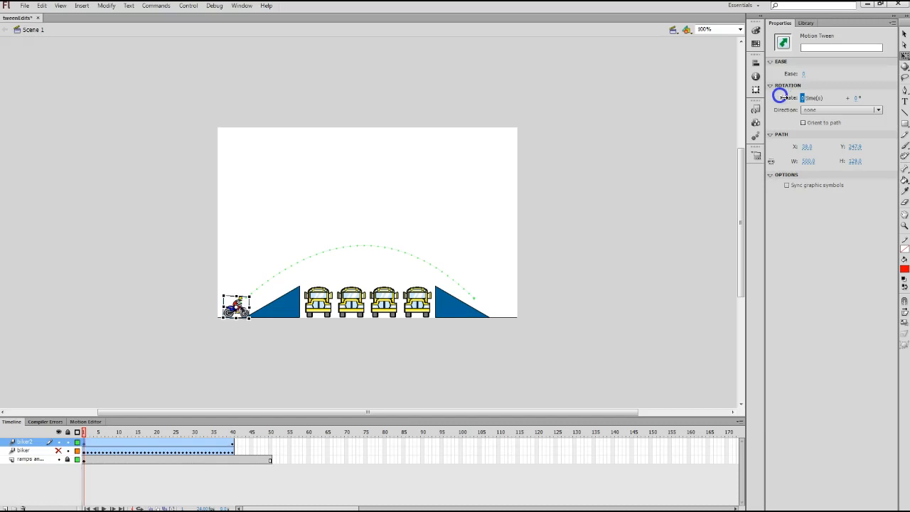
{"action": "left_click_drag", "start_coordinate": [781, 96], "coordinate": [817, 98]}
{"action": "left_click", "coordinate": [803, 97]}
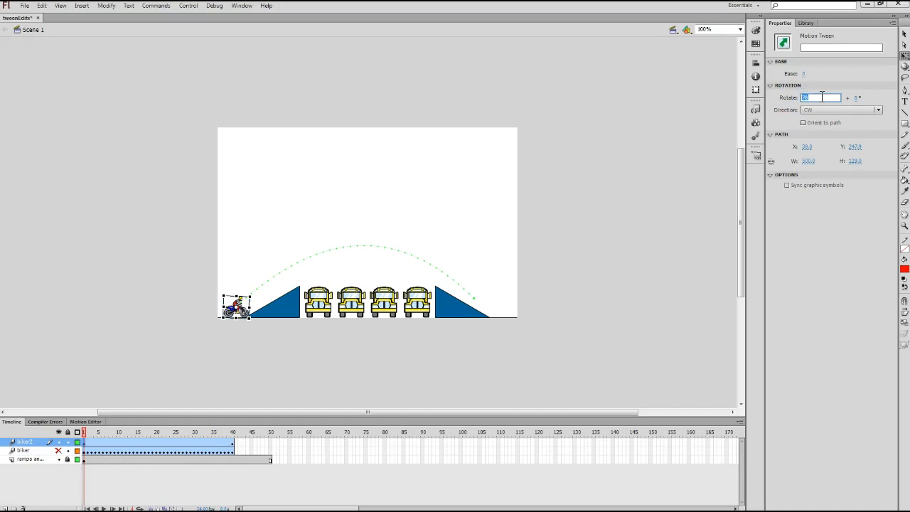
{"action": "type", "text": "1"}
{"action": "key", "text": "Return"}
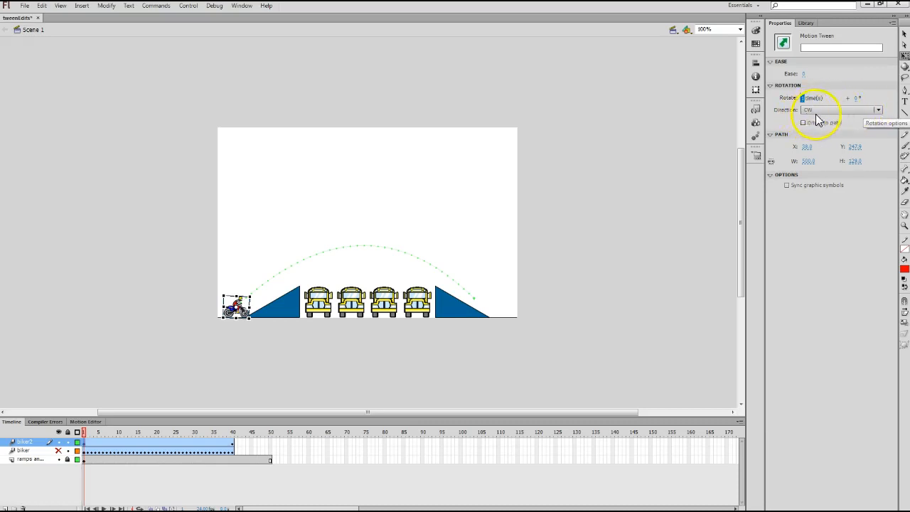
{"action": "left_click", "coordinate": [879, 112]}
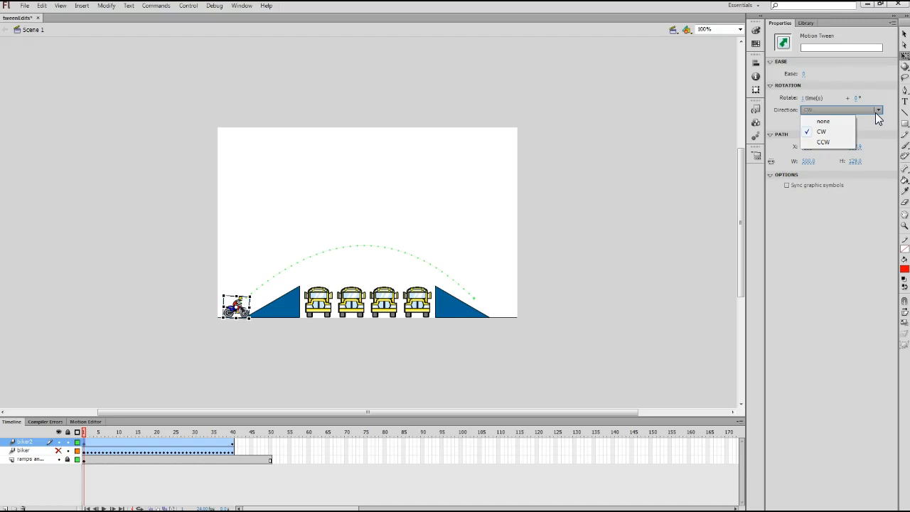
{"action": "left_click", "coordinate": [831, 132]}
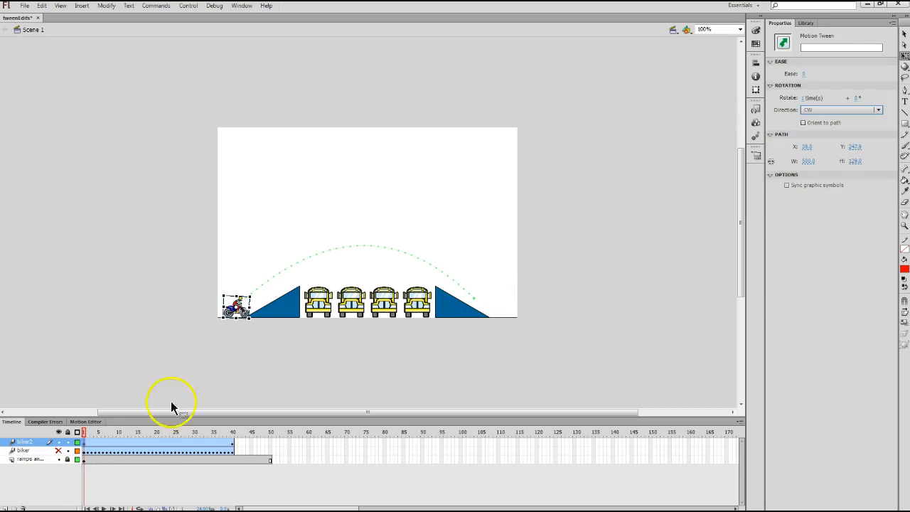
- Play the animation from frame 1 to preview the biker's clockwise rotation along the jump path
{"action": "left_click", "coordinate": [84, 443]}
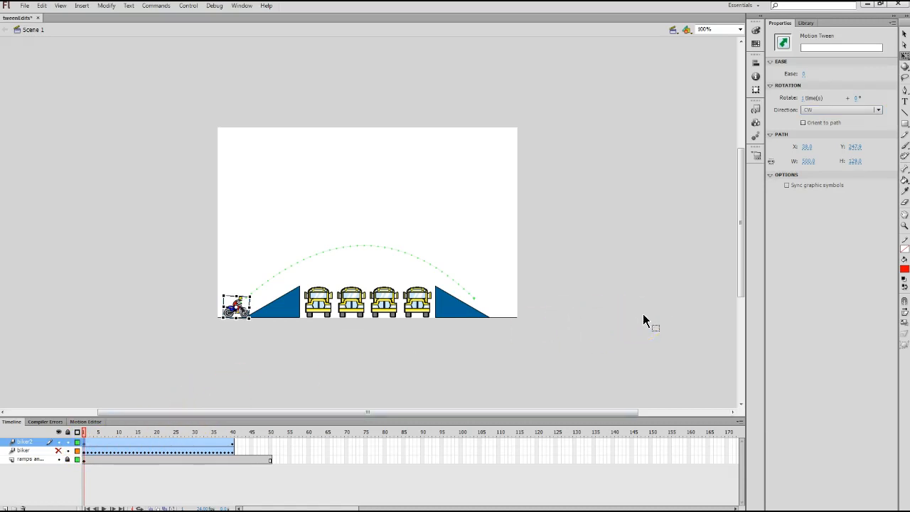
{"action": "key", "text": "Return"}
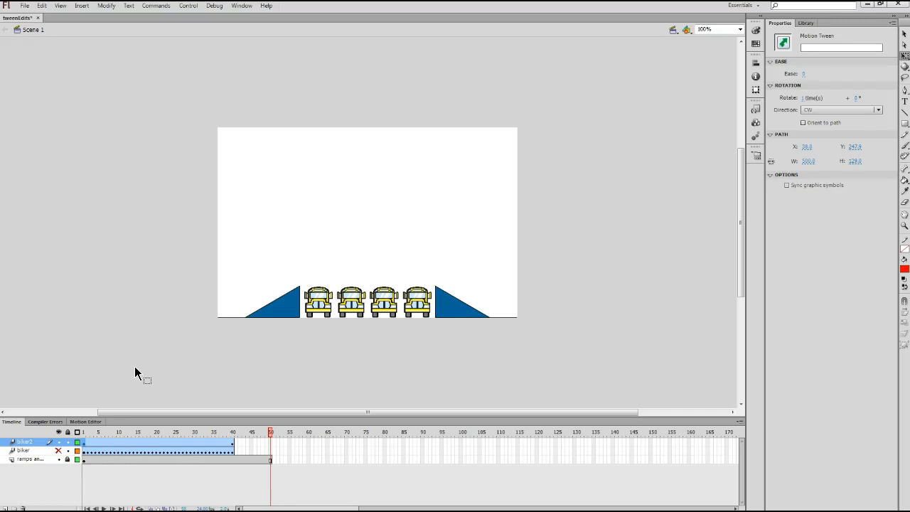
{"action": "key", "text": "Return"}
{"action": "key", "text": "Return"}
- Set the biker2 tween to rotate 2 times in the CCW direction and preview the animation
{"action": "left_click", "coordinate": [84, 442]}
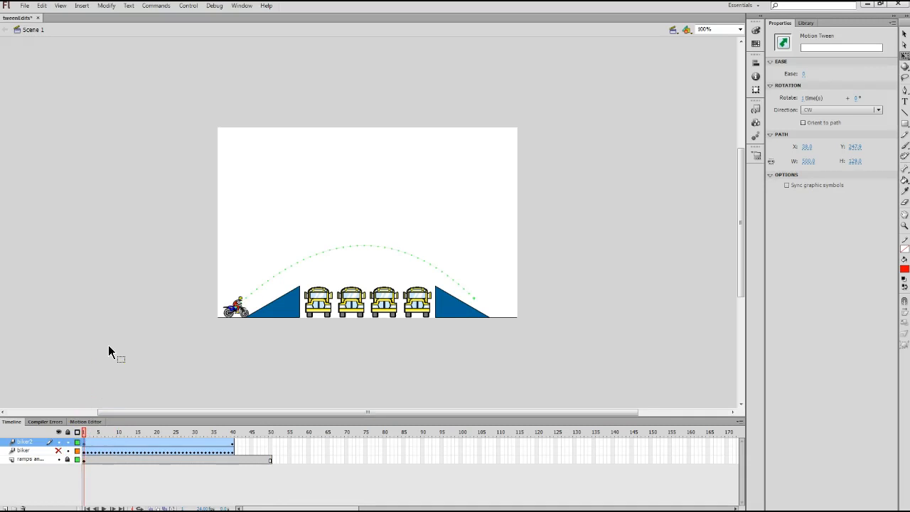
{"action": "left_click", "coordinate": [805, 100]}
{"action": "type", "text": "2"}
{"action": "key", "text": "Return"}
{"action": "left_click", "coordinate": [832, 110]}
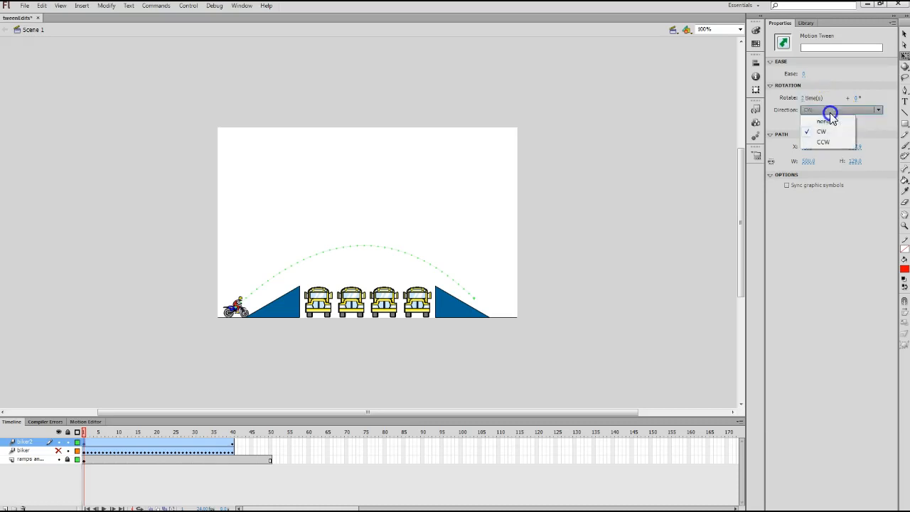
{"action": "left_click", "coordinate": [825, 142]}
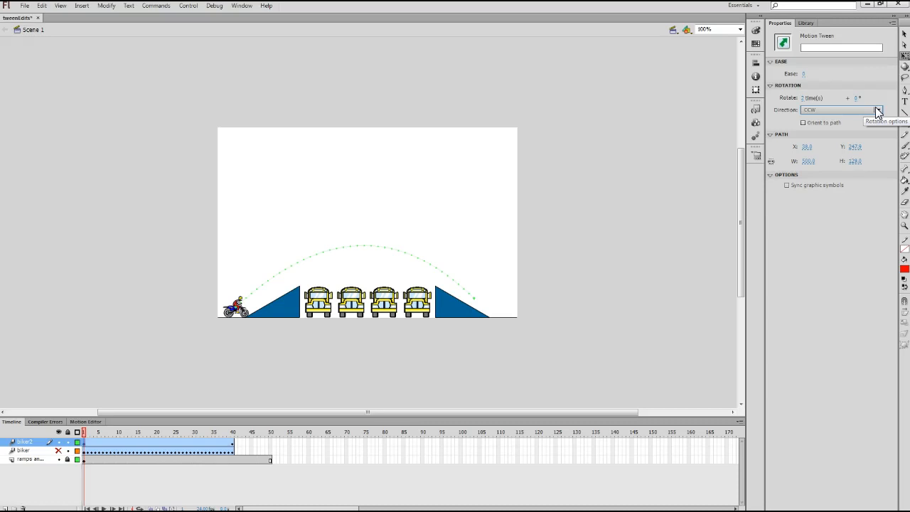
{"action": "key", "text": "Return"}
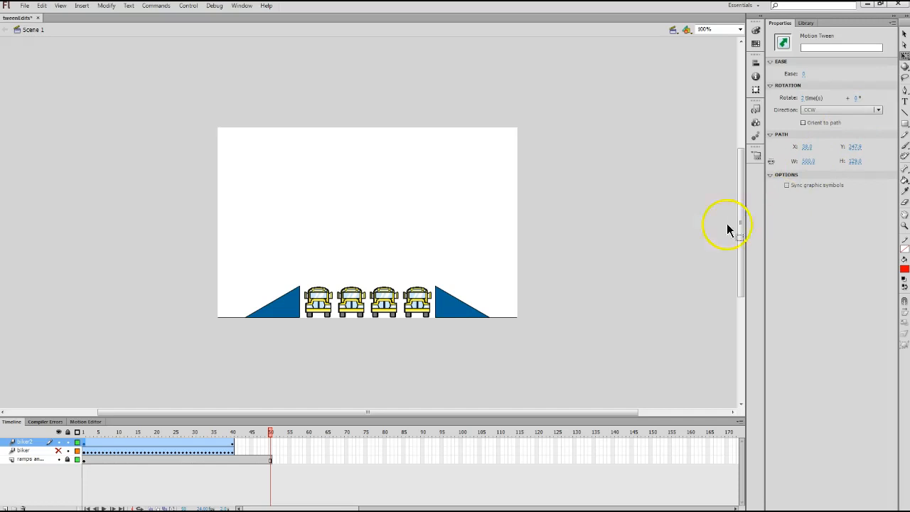
{"action": "left_click_drag", "start_coordinate": [272, 435], "coordinate": [76, 443]}
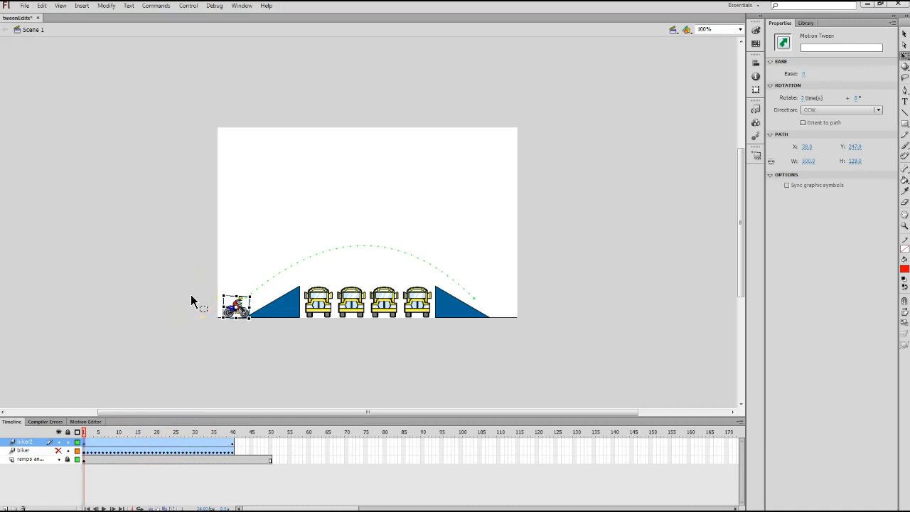
- Turn on Orient to path for the biker2 tween and save the document after previewing it
{"action": "left_click", "coordinate": [804, 123]}
{"action": "left_click", "coordinate": [804, 124]}
{"action": "left_click", "coordinate": [348, 308]}
{"action": "key", "text": "Return"}
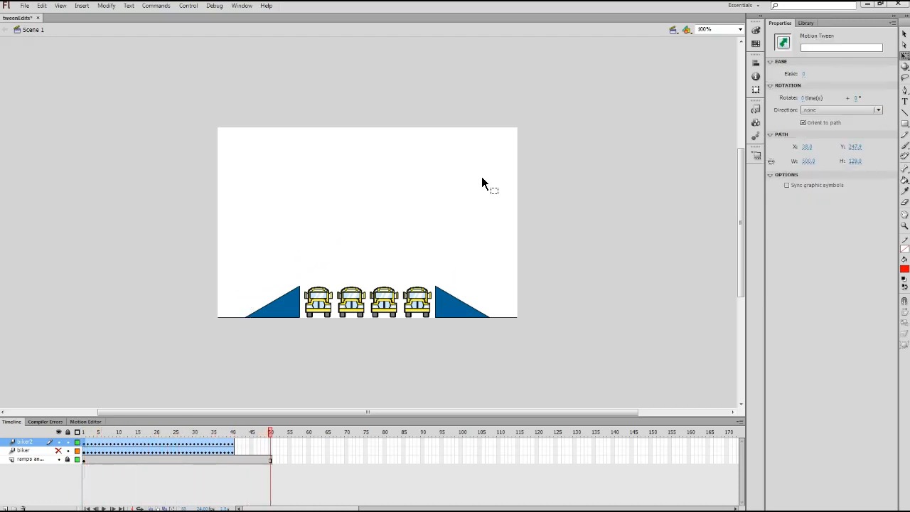
{"action": "key", "text": "Return"}
{"action": "left_click", "coordinate": [29, 7]}
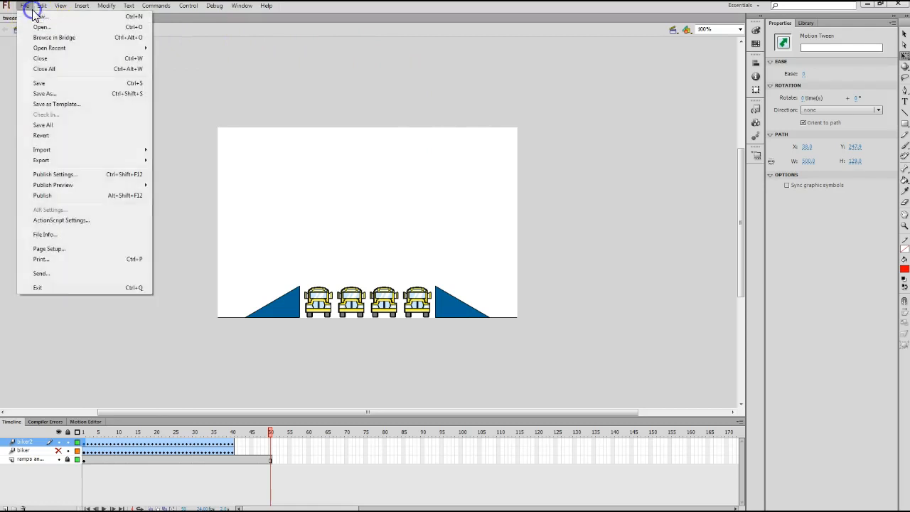
{"action": "left_click", "coordinate": [39, 84]}
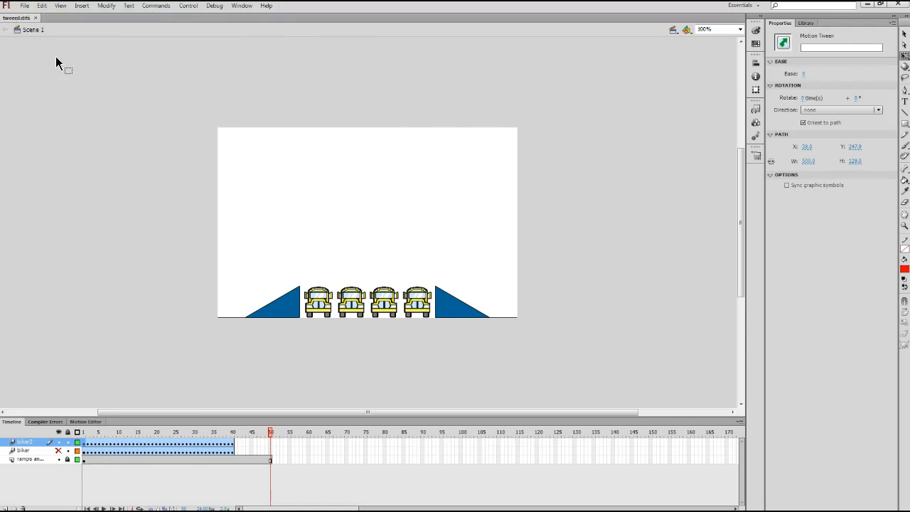